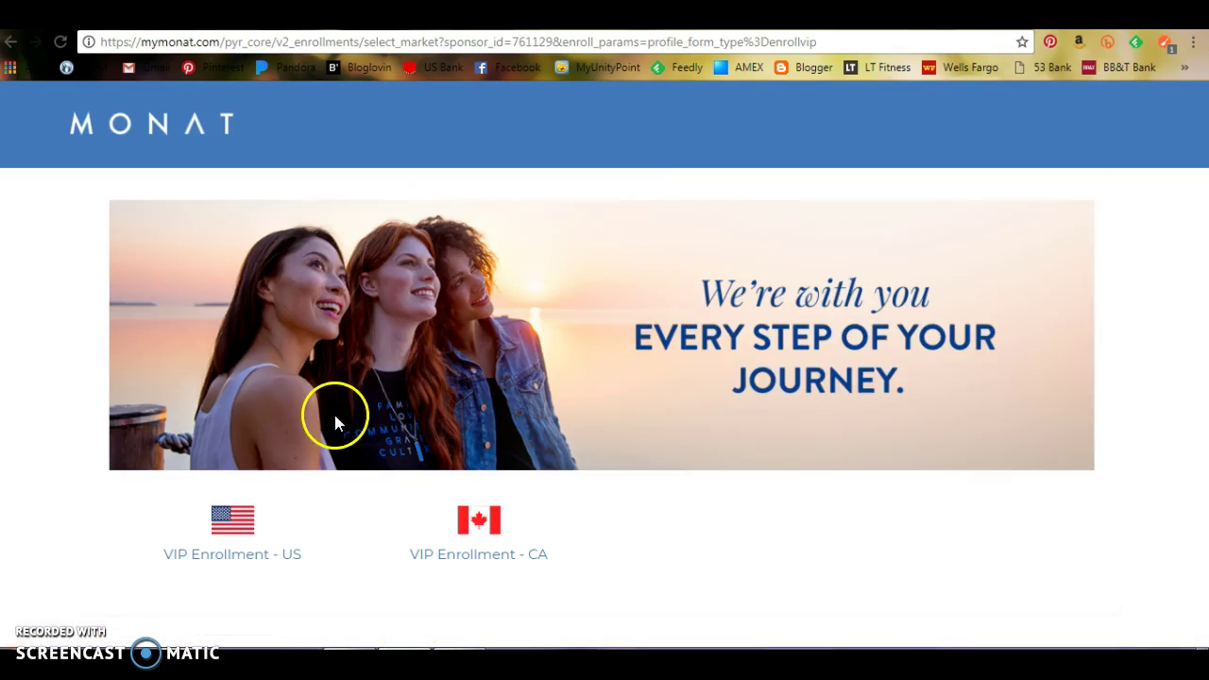
# Start the US VIP enrollment and look over the personal information form.
pyautogui.click(260, 565)
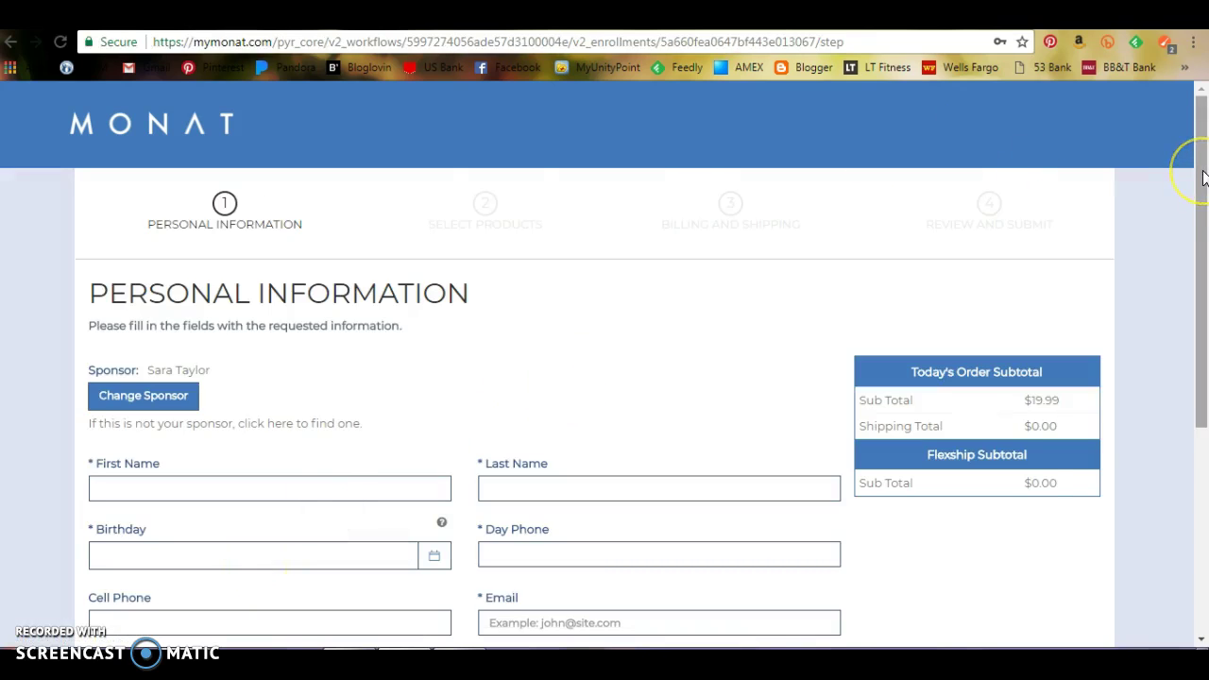
pyautogui.moveTo(1202, 177); pyautogui.dragTo(1192, 372)
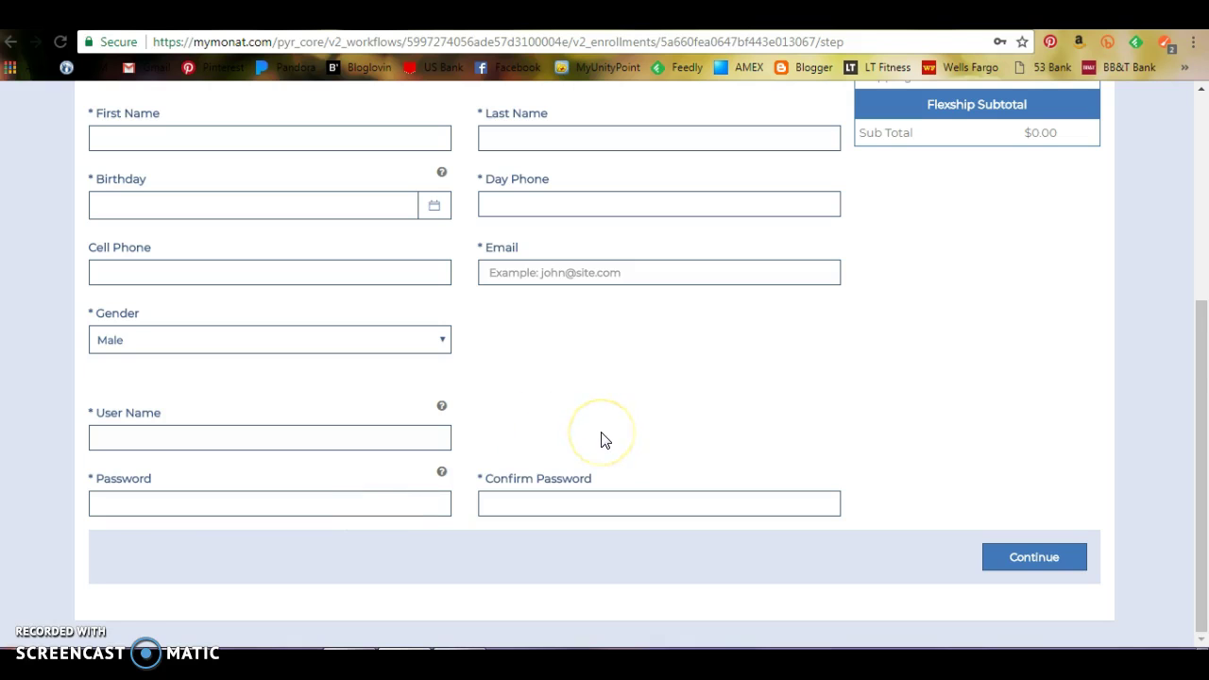
pyautogui.moveTo(1200, 371); pyautogui.dragTo(1195, 304)
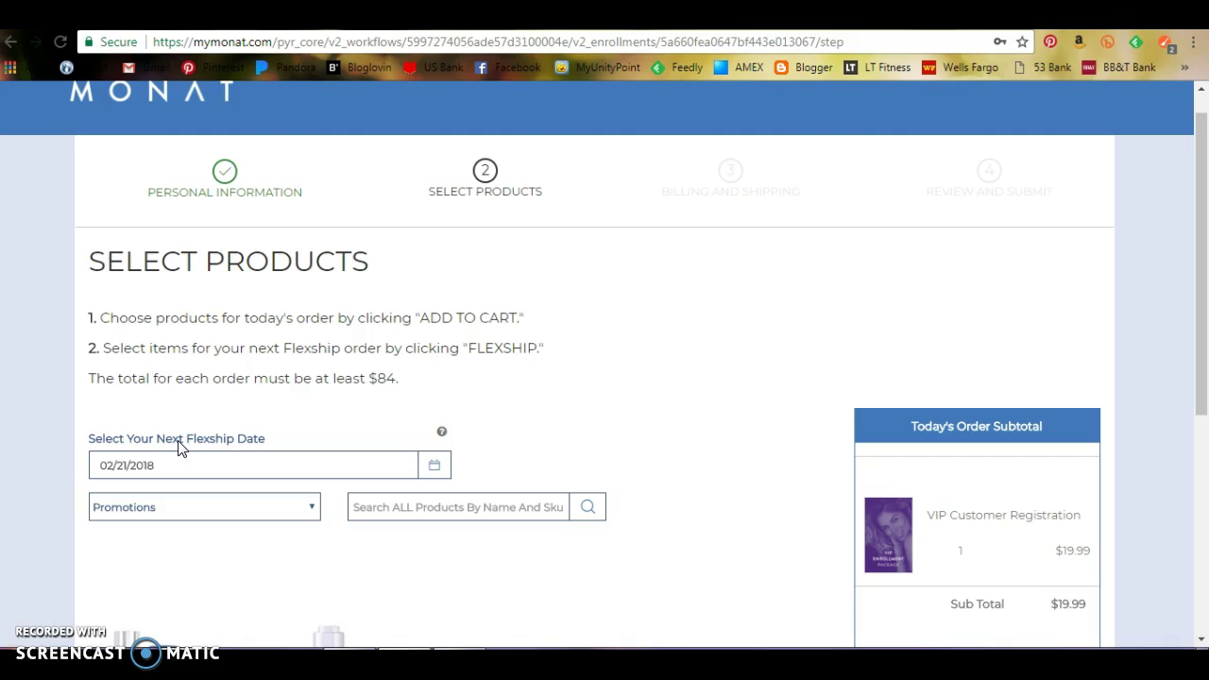
# Set the next Flexship date to 03/22/2018.
pyautogui.click(440, 466)
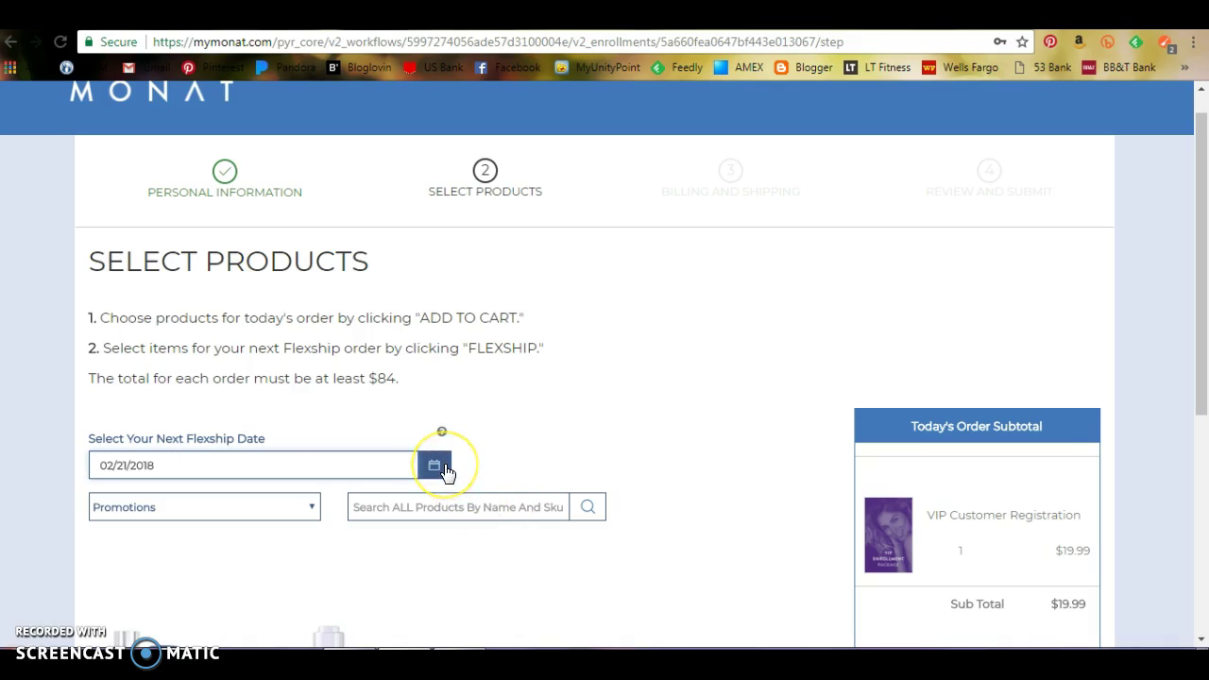
pyautogui.click(440, 467)
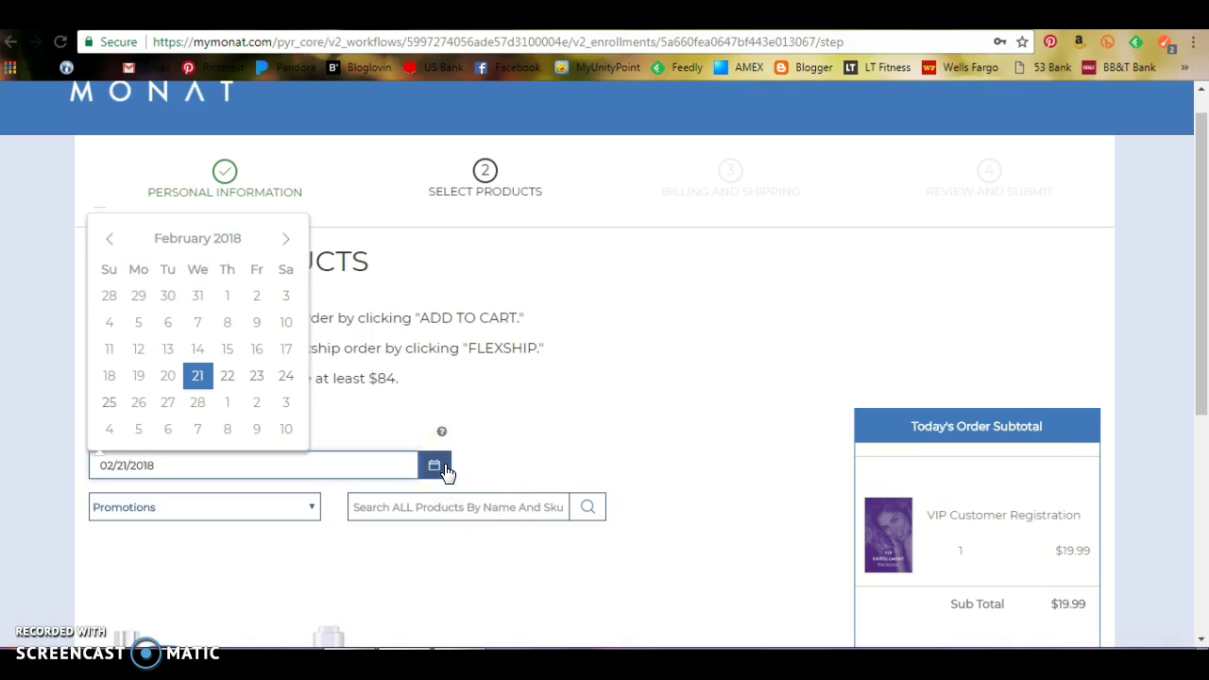
pyautogui.click(285, 239)
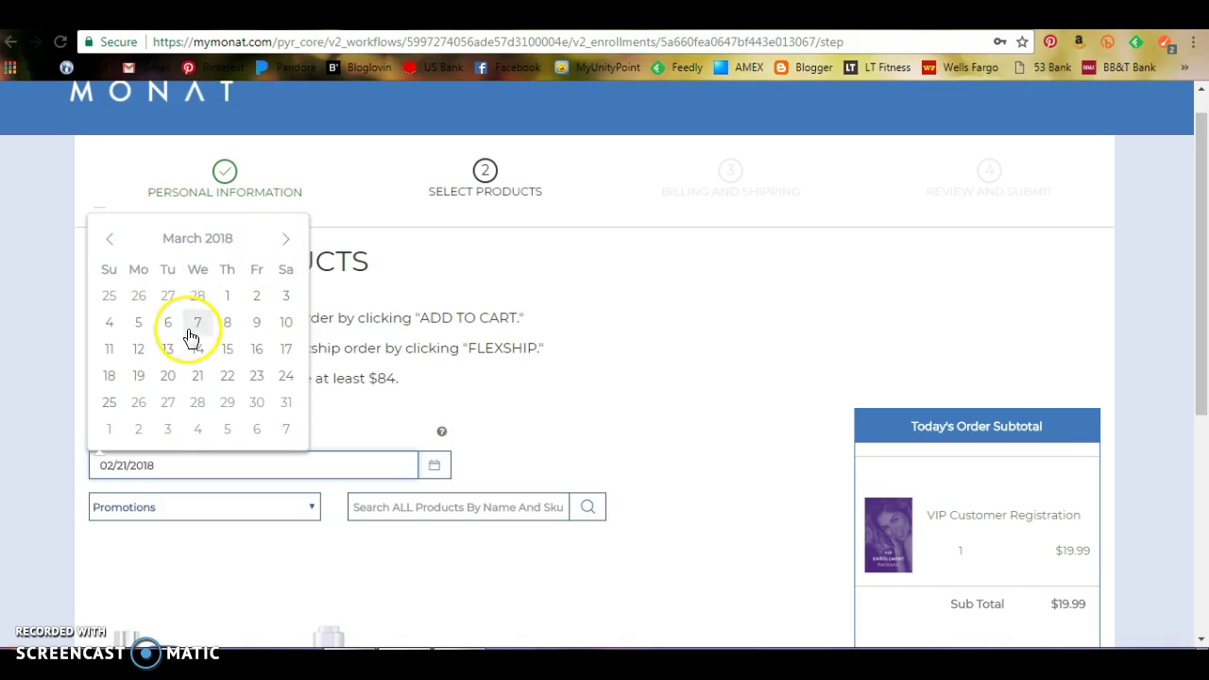
pyautogui.click(226, 377)
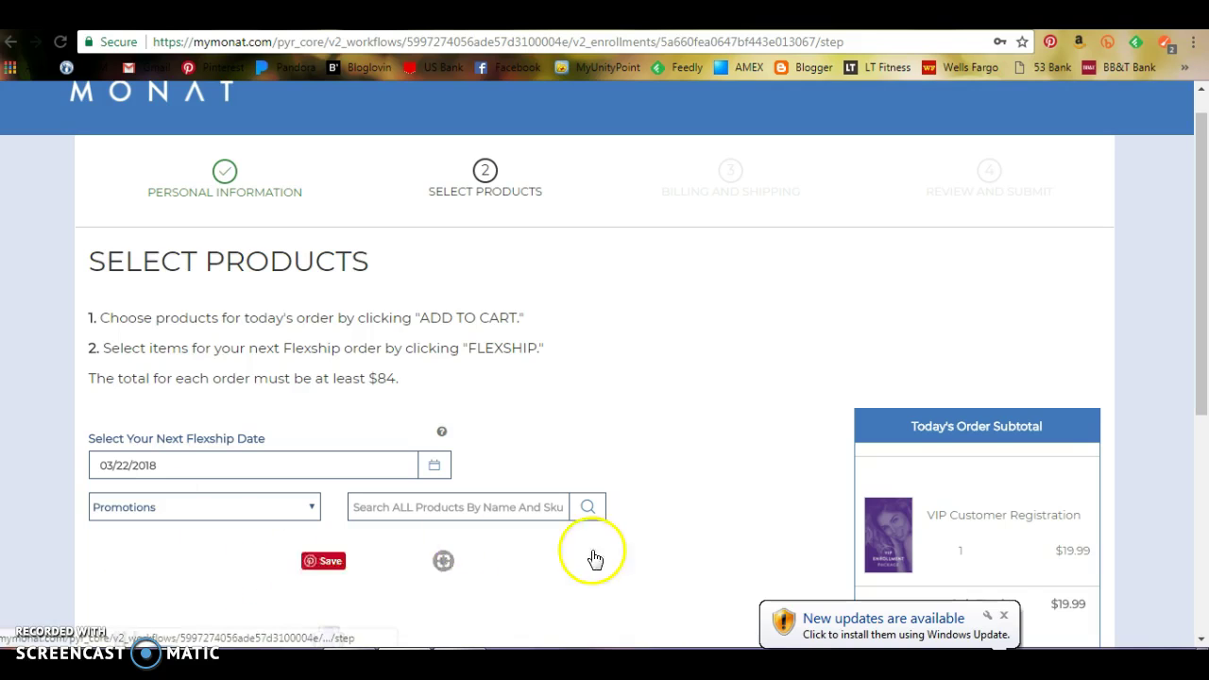
# Filter the products to Systems and add one Volume System to today's order.
pyautogui.moveTo(1204, 362); pyautogui.dragTo(1204, 489)
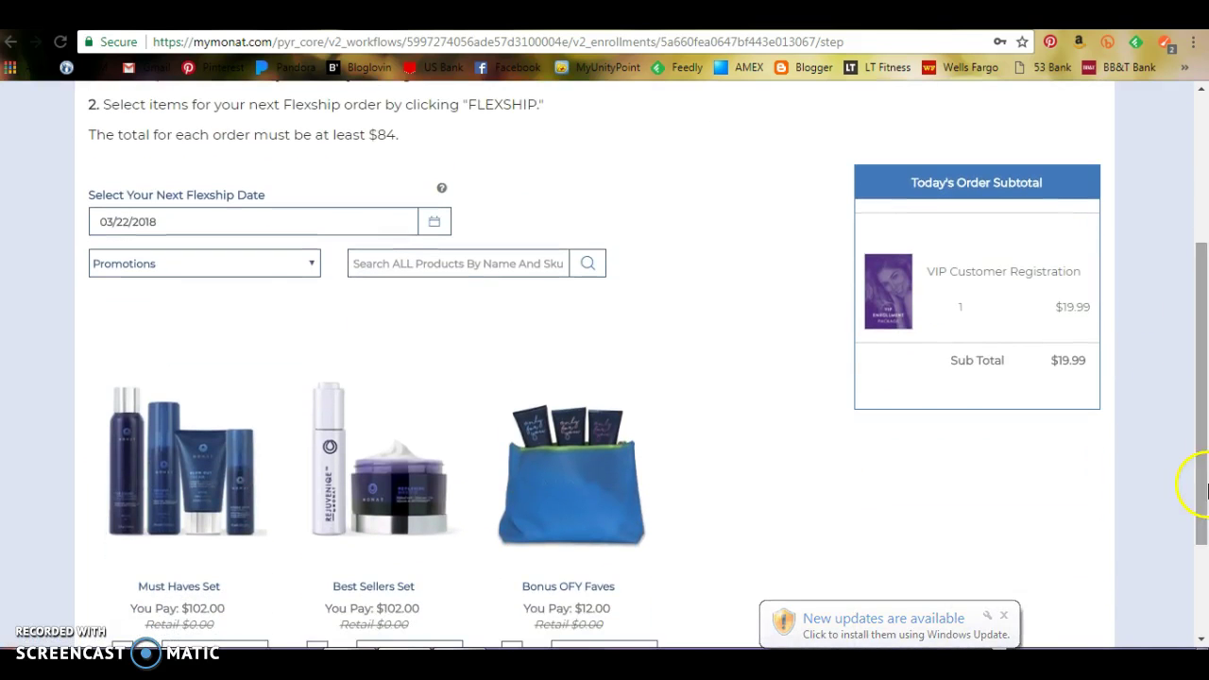
pyautogui.click(315, 263)
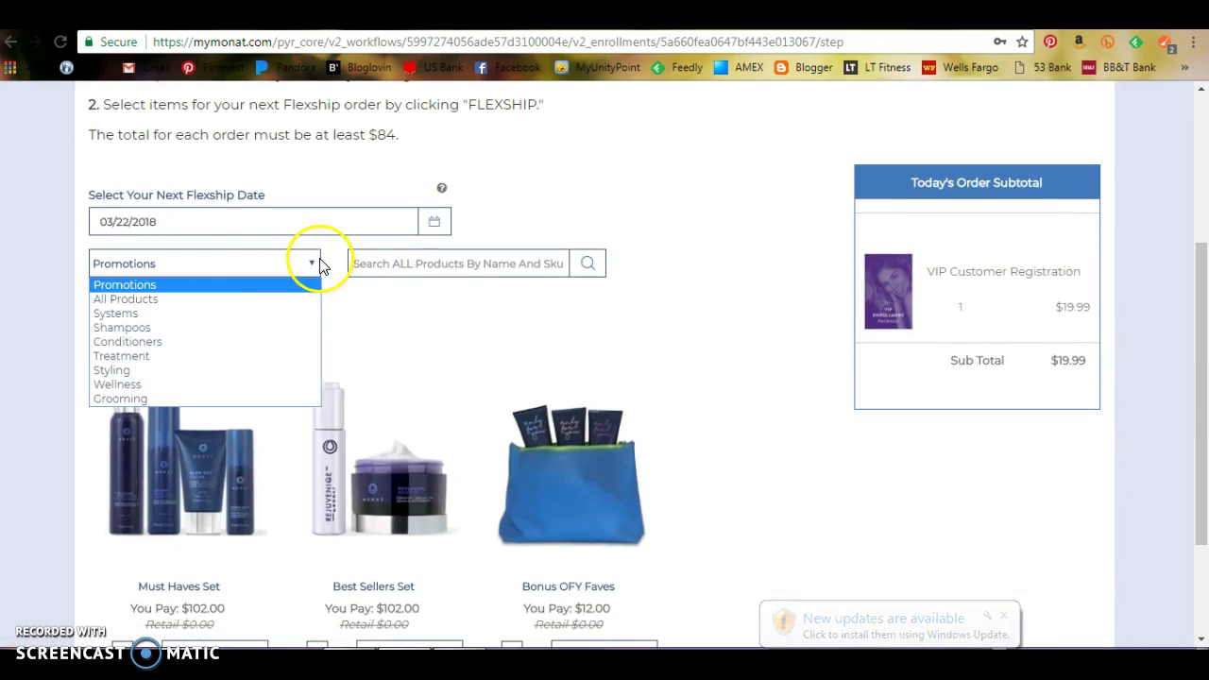
pyautogui.click(215, 314)
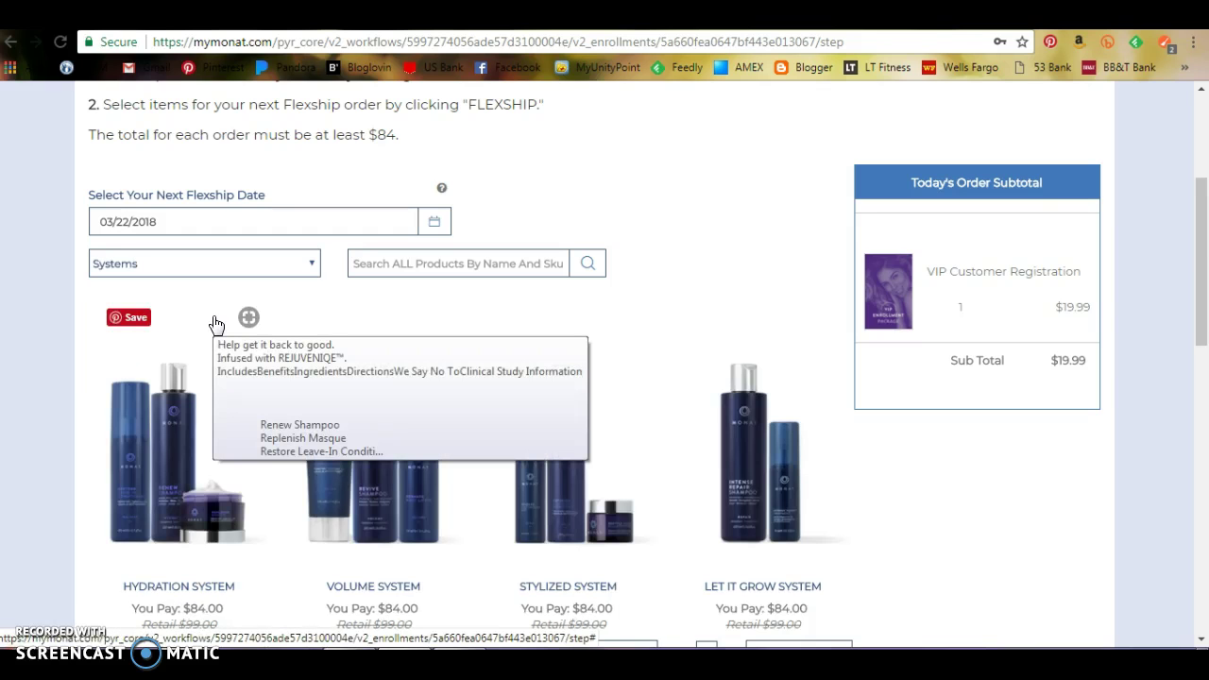
pyautogui.moveTo(1203, 333); pyautogui.dragTo(1201, 407)
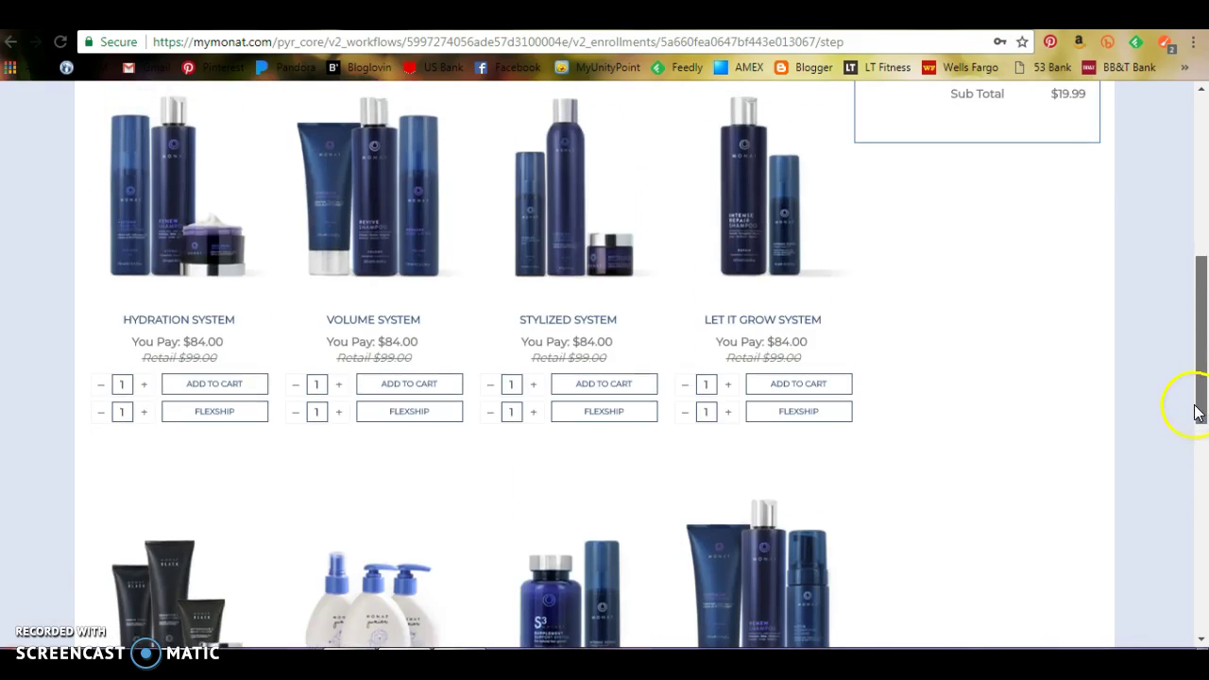
pyautogui.click(408, 384)
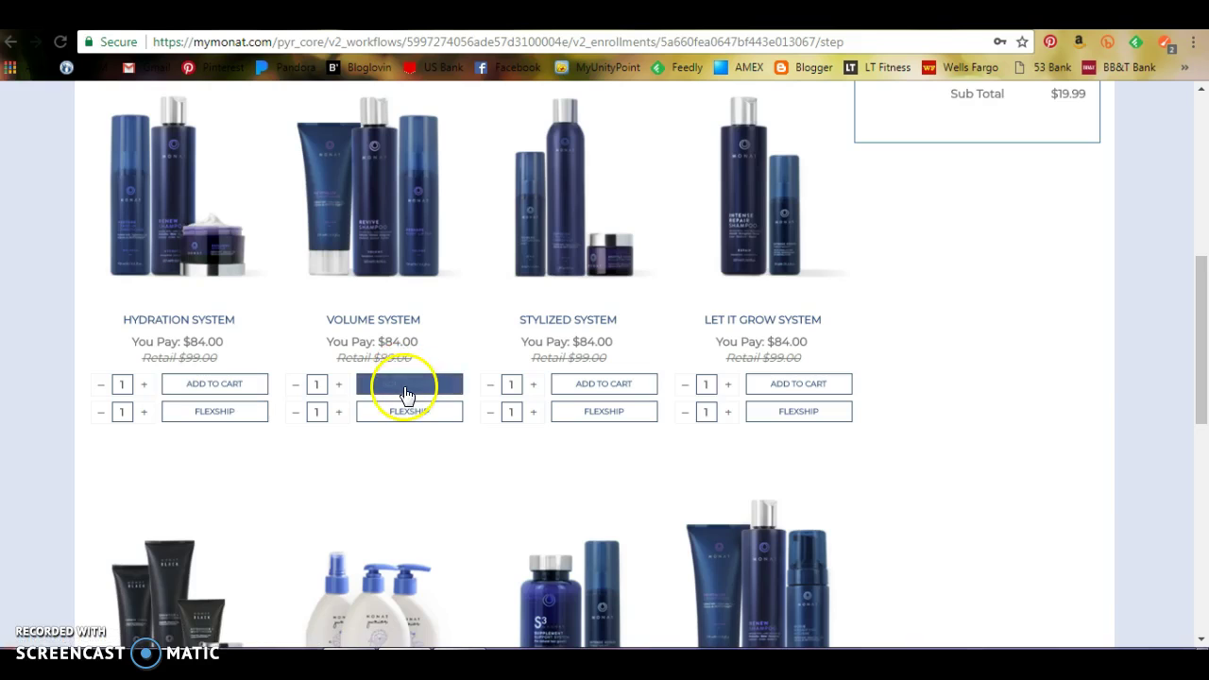
pyautogui.moveTo(1199, 394); pyautogui.dragTo(1190, 323)
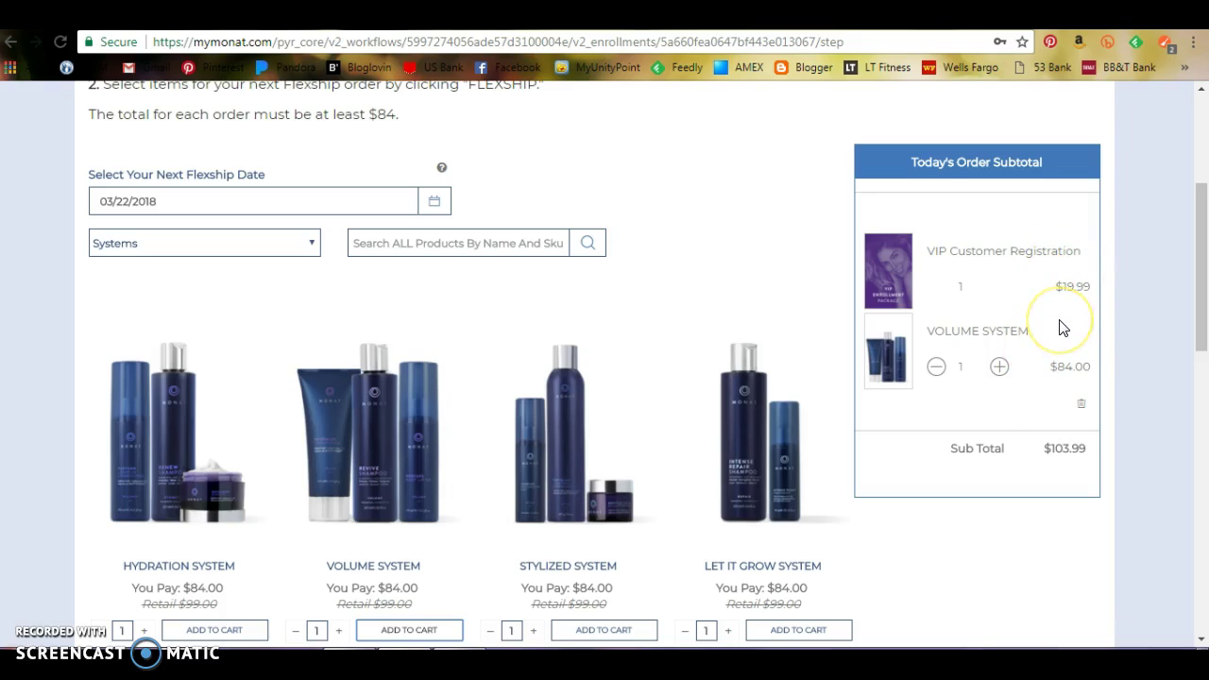
pyautogui.moveTo(1065, 361); pyautogui.dragTo(1058, 479)
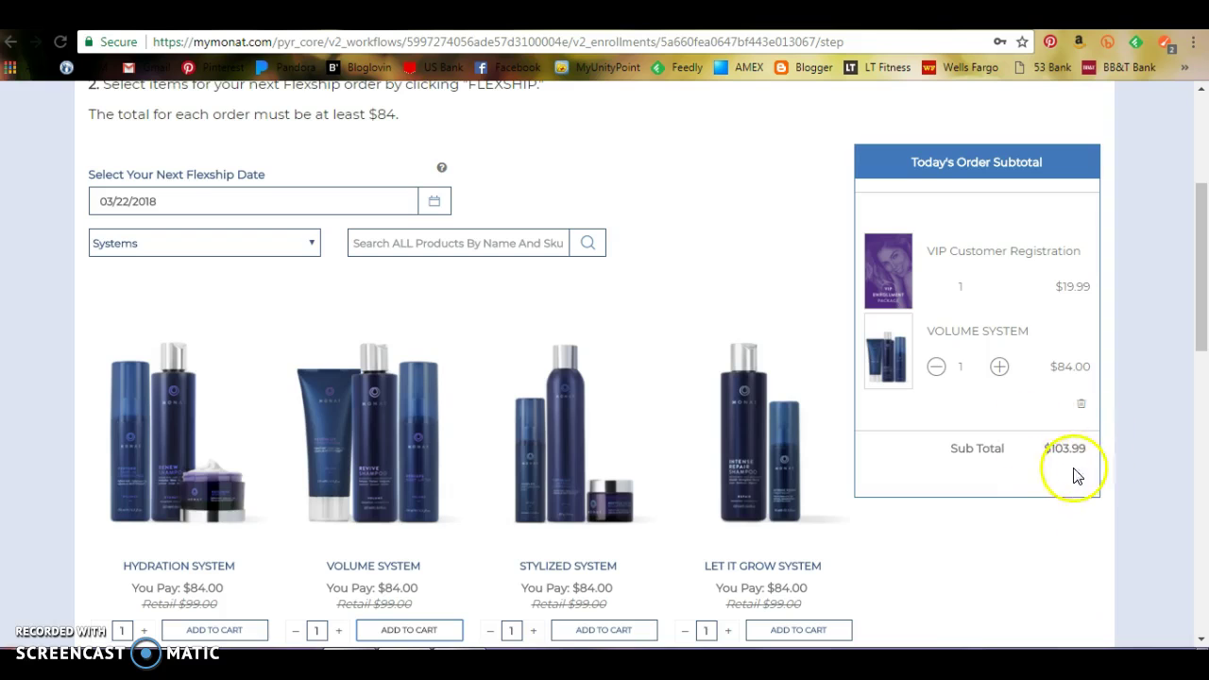
# Filter the products to Treatment and add one REJUVENIQE Oil Intensive to the Flexship order.
pyautogui.moveTo(1192, 291); pyautogui.dragTo(1187, 211)
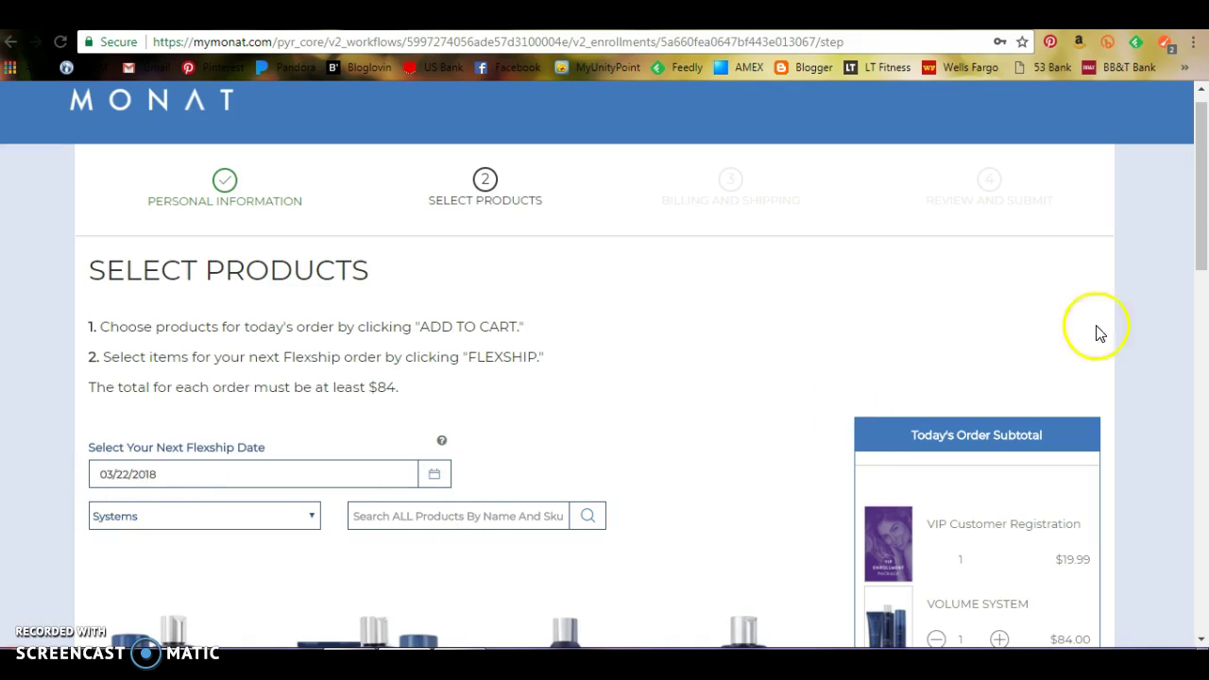
pyautogui.click(1203, 237)
pyautogui.moveTo(1203, 237); pyautogui.dragTo(1177, 296)
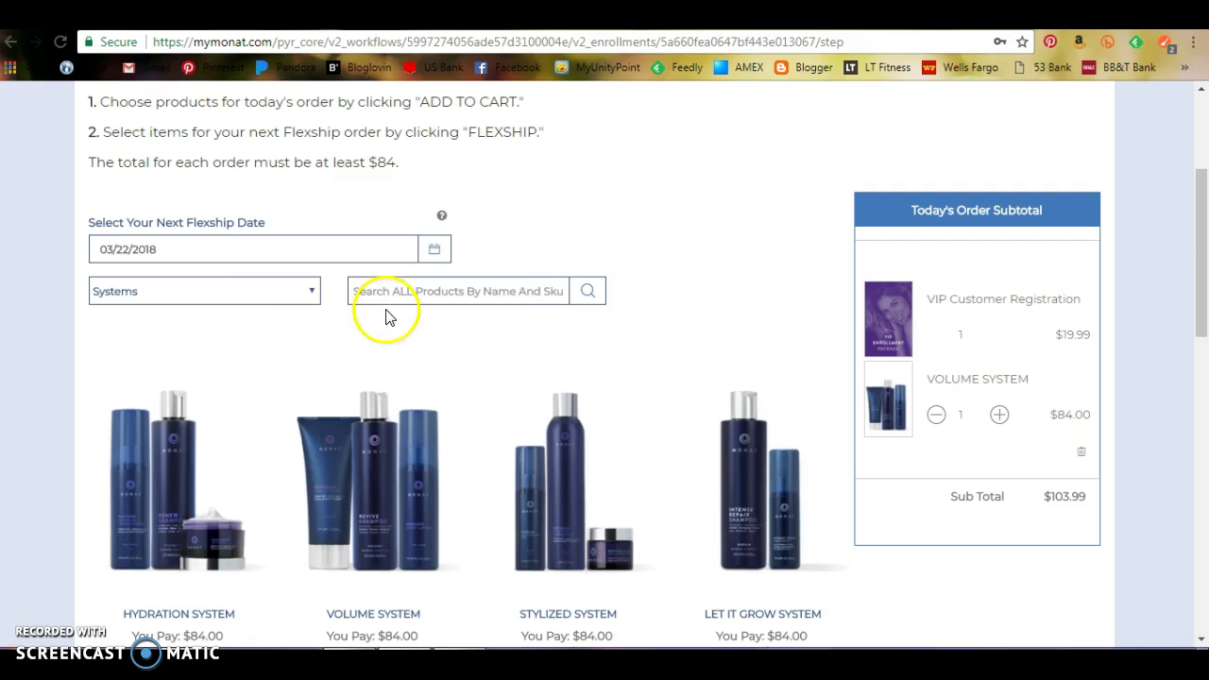
pyautogui.click(300, 296)
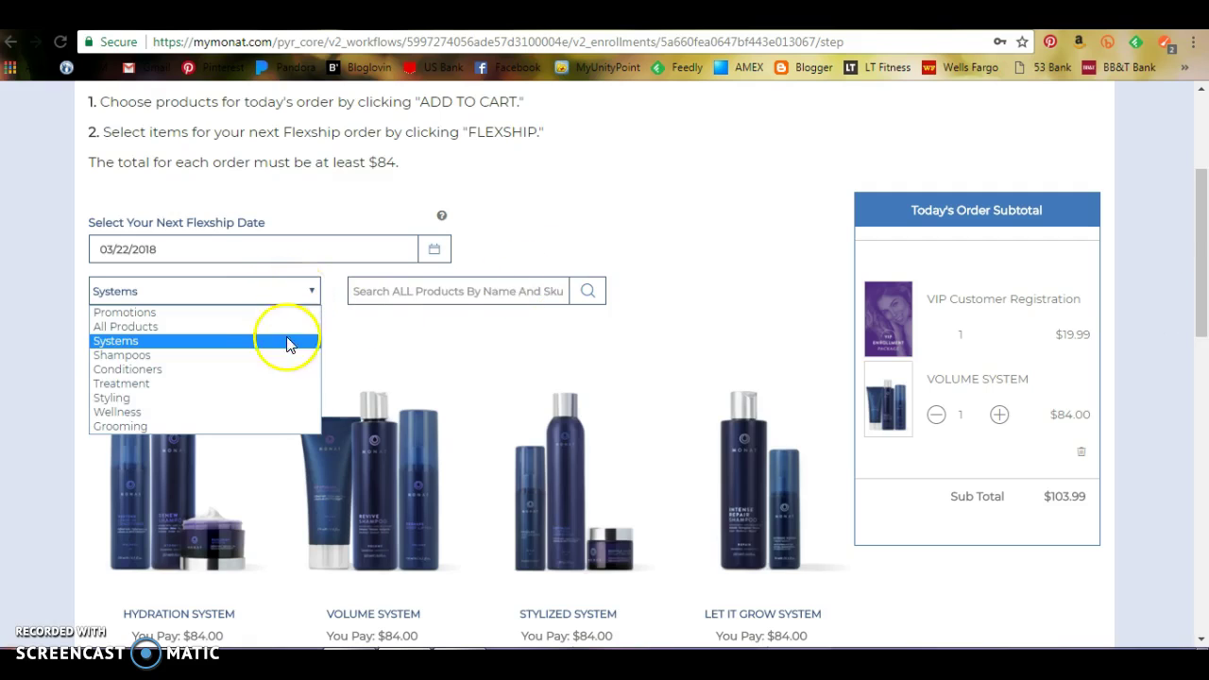
pyautogui.click(266, 385)
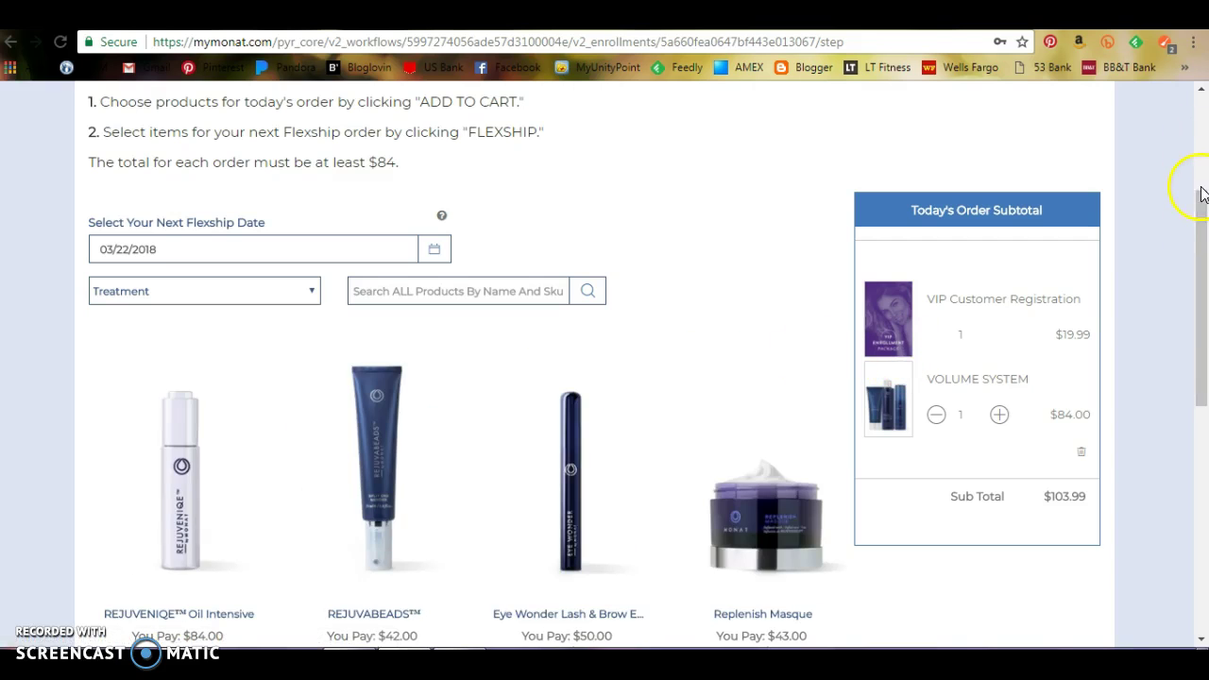
pyautogui.moveTo(1204, 202); pyautogui.dragTo(1202, 305)
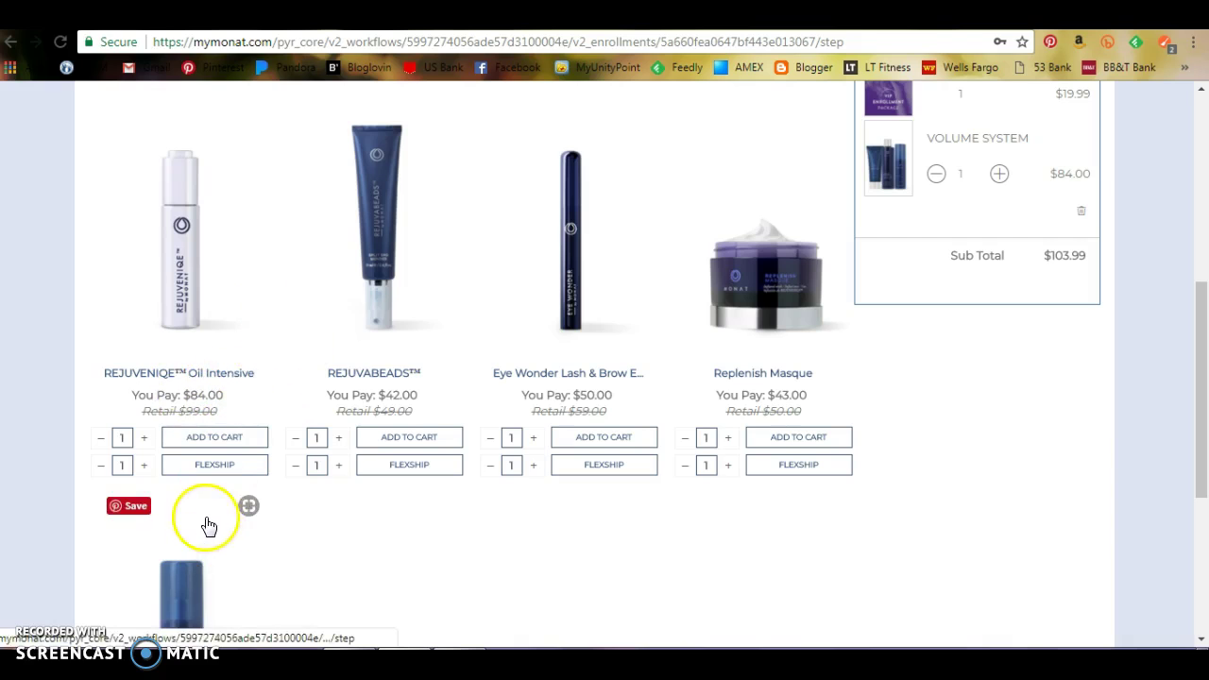
pyautogui.click(216, 468)
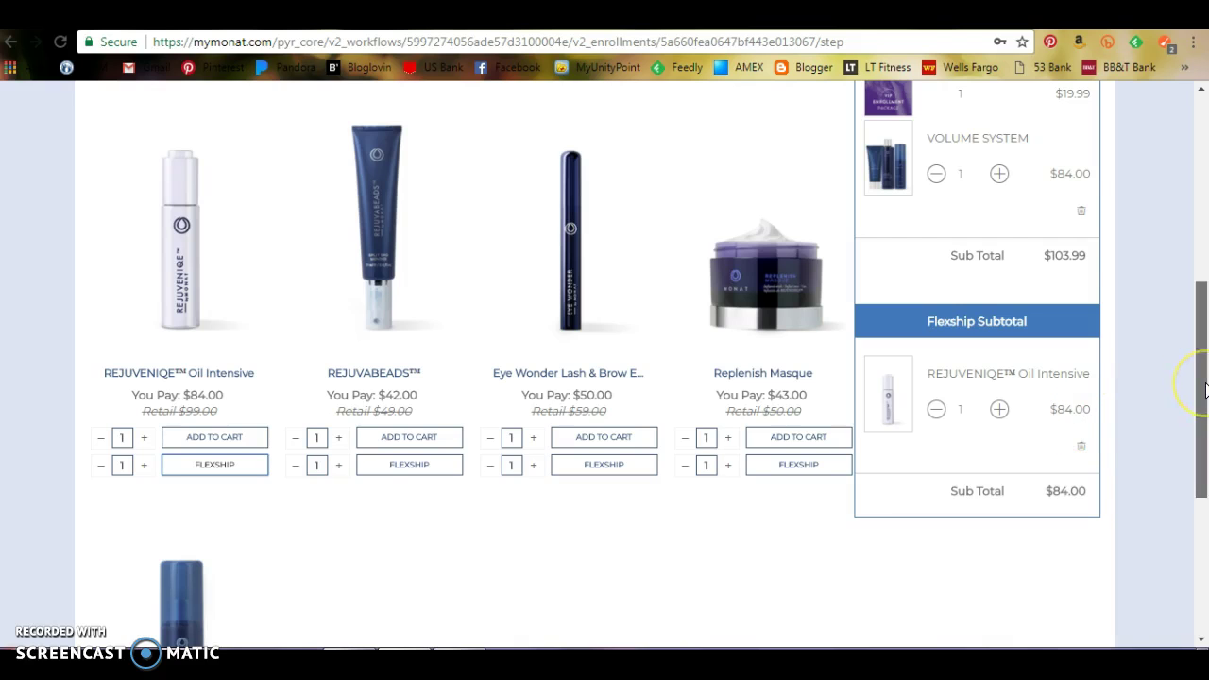
# Review both order subtotals and continue to the Billing and Shipping stage.
pyautogui.moveTo(1205, 388); pyautogui.dragTo(1203, 262)
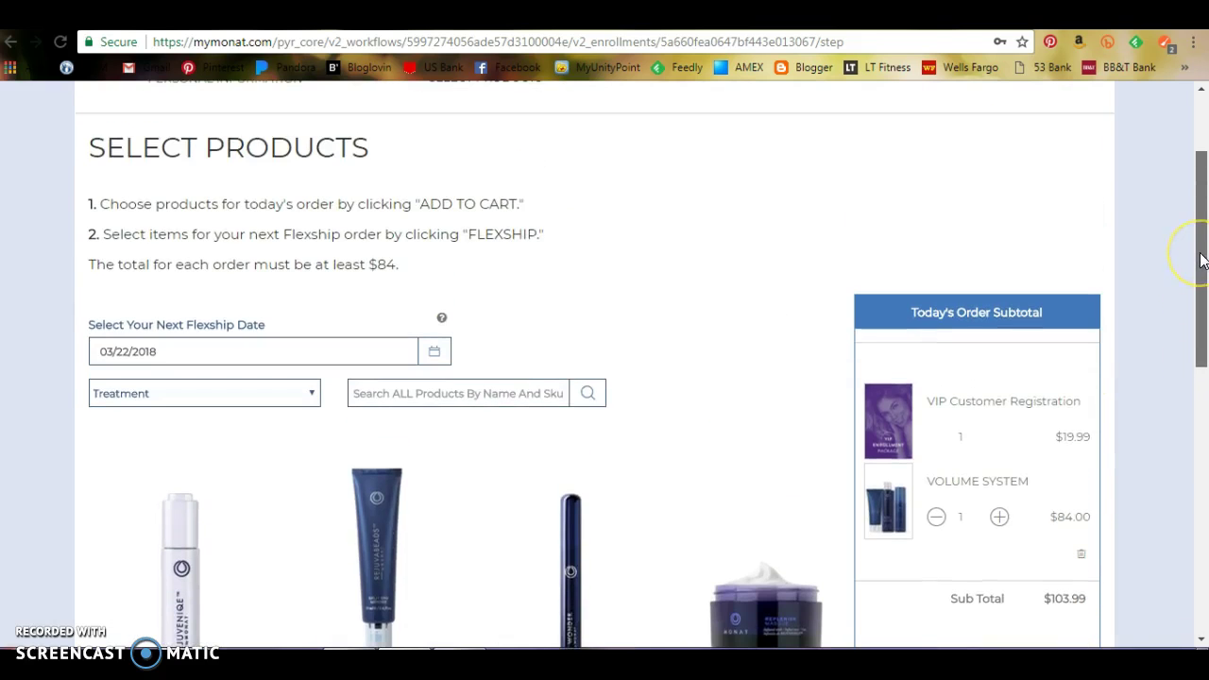
pyautogui.scroll(-1, 1202, 267)
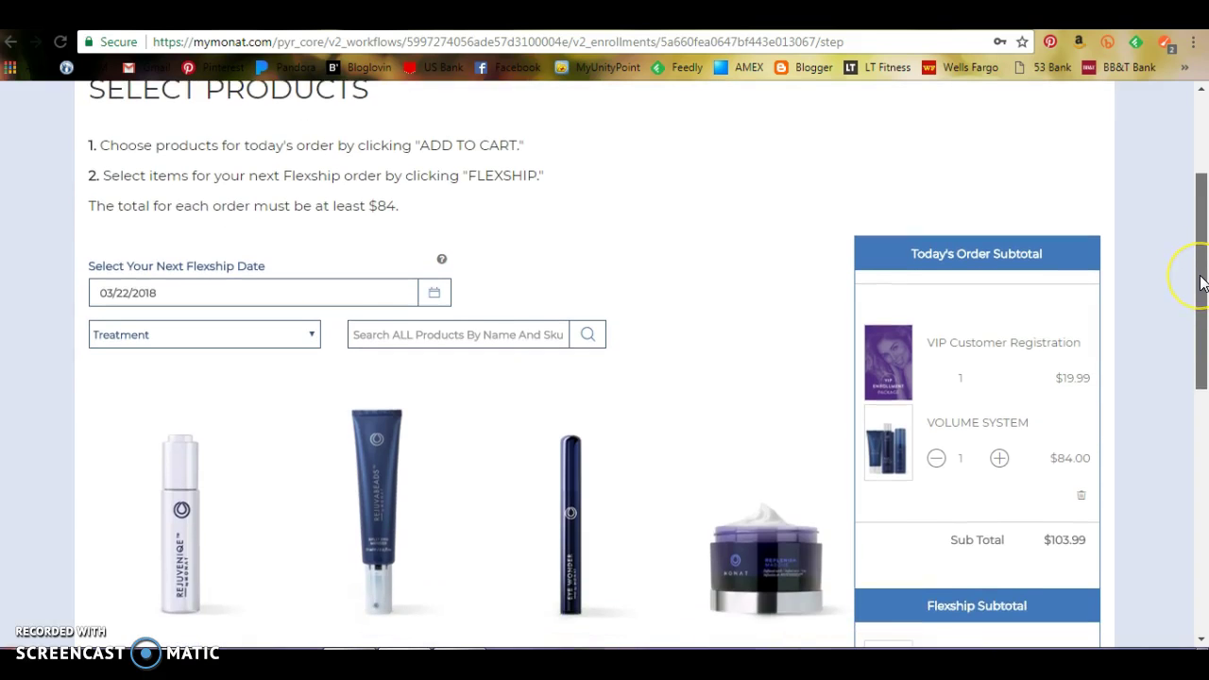
pyautogui.moveTo(1203, 270); pyautogui.dragTo(1200, 598)
pyautogui.click(1020, 566)
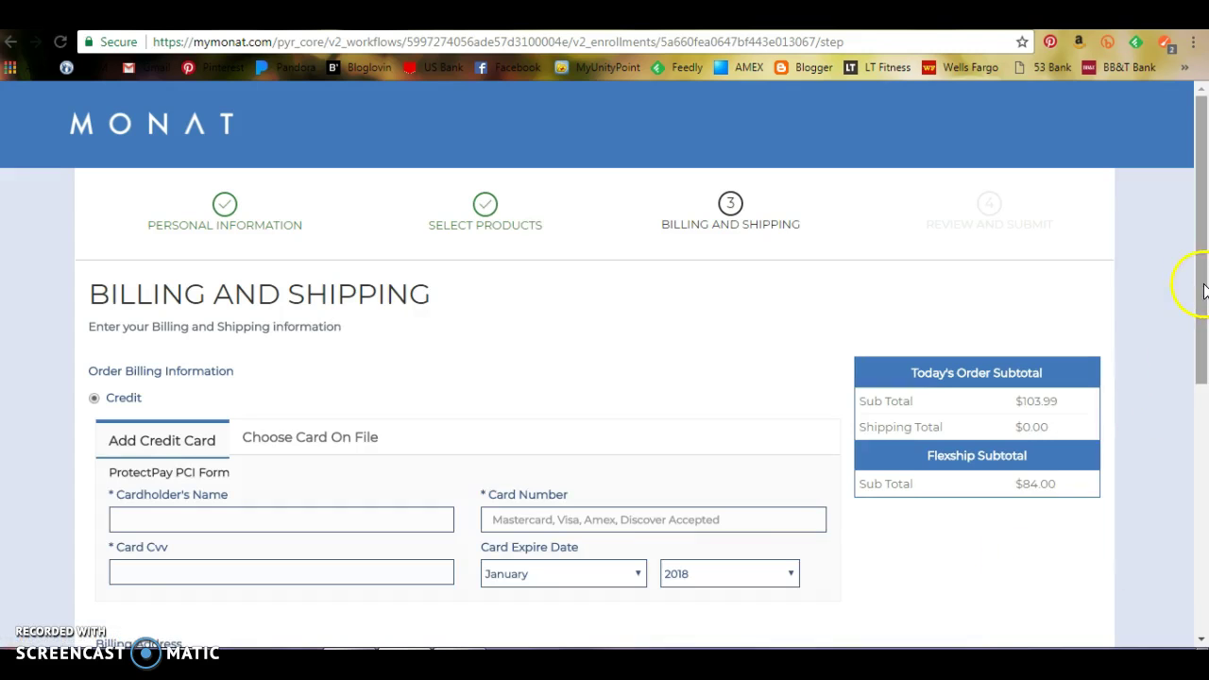
# Examine the credit card, billing address and shipping fields of the Billing and Shipping form.
pyautogui.moveTo(1205, 278); pyautogui.dragTo(1205, 347)
pyautogui.moveTo(1204, 432); pyautogui.dragTo(1192, 526)
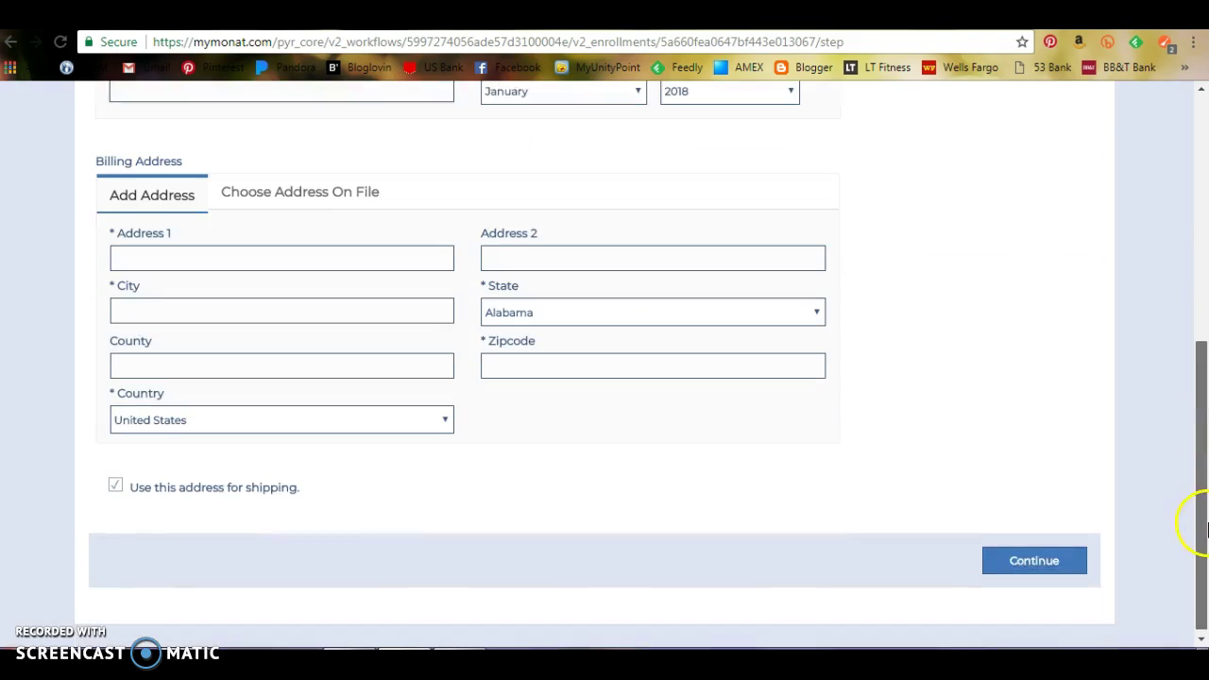
pyautogui.scroll(5, 1188, 398)
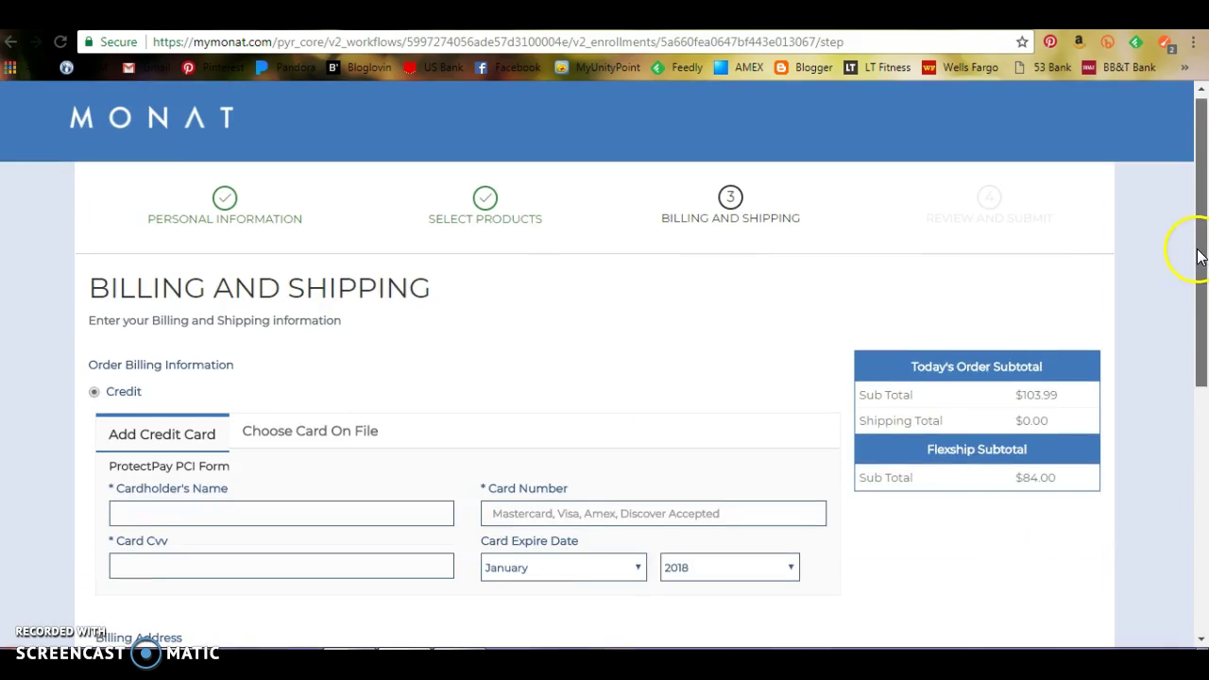
pyautogui.click(1039, 247)
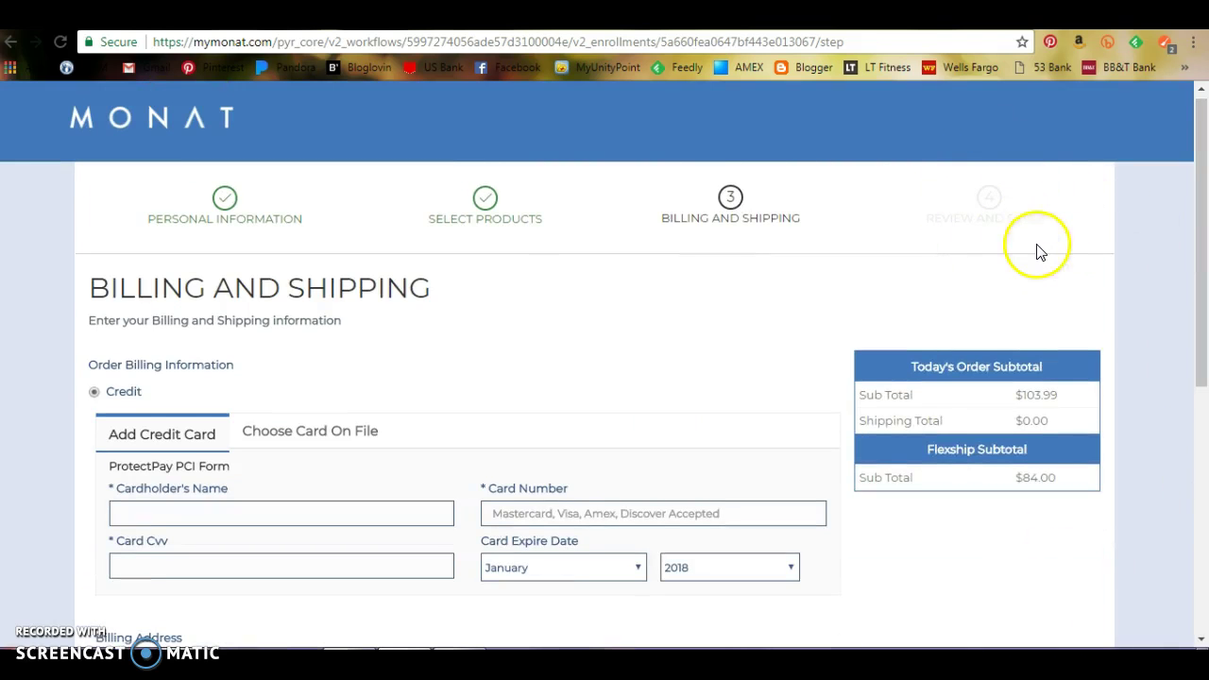
pyautogui.moveTo(1043, 255); pyautogui.dragTo(1203, 200)
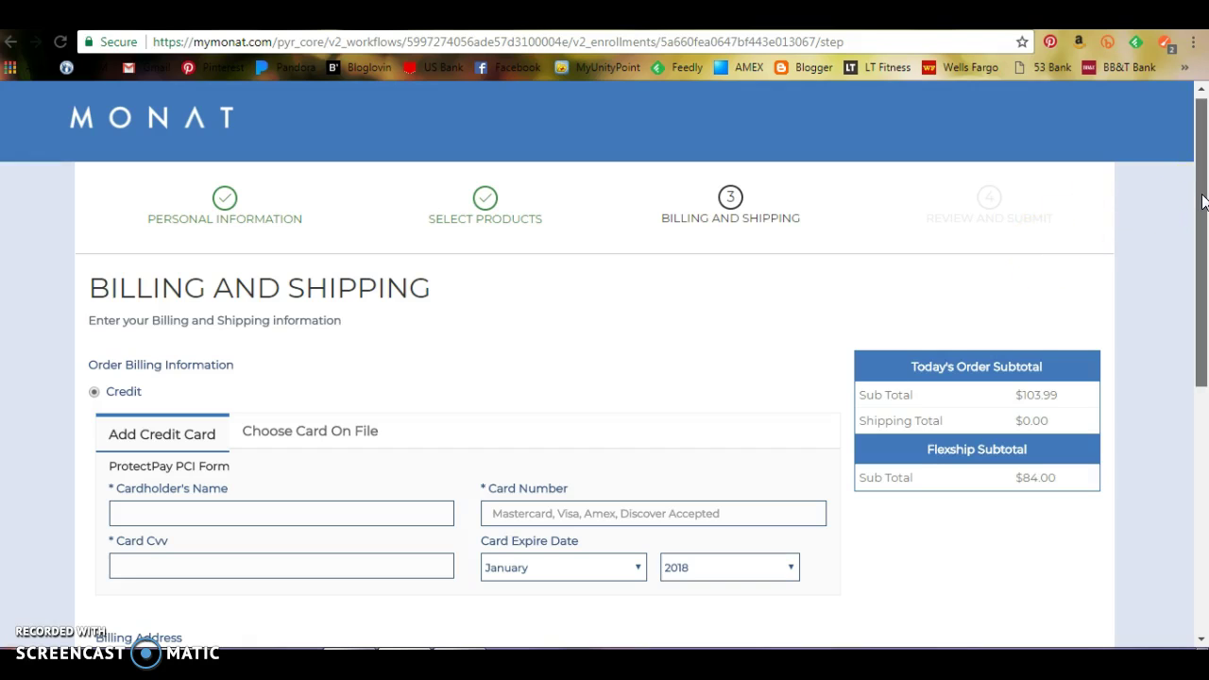